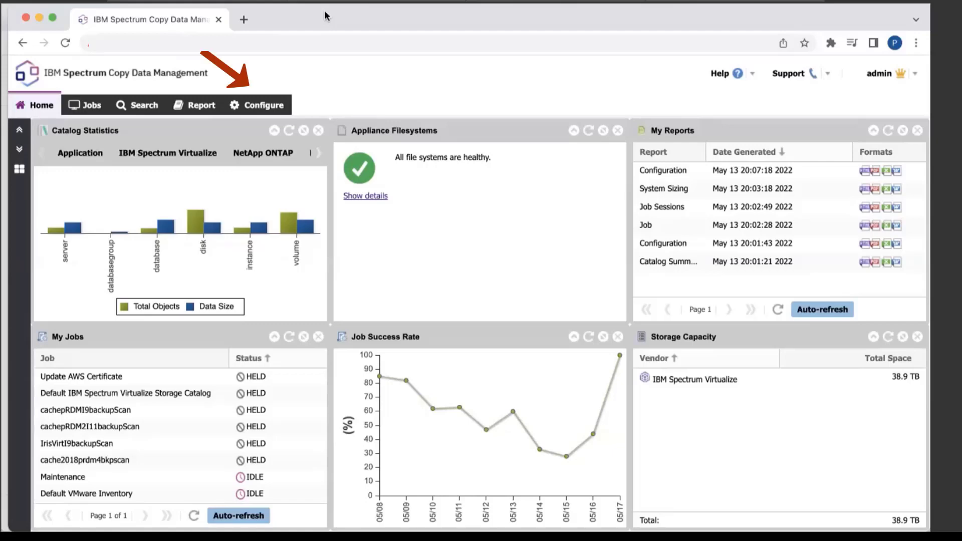
# - Start a new SLA policy based on IBM Spectrum Virtualize storage
pyautogui.click(257, 111)
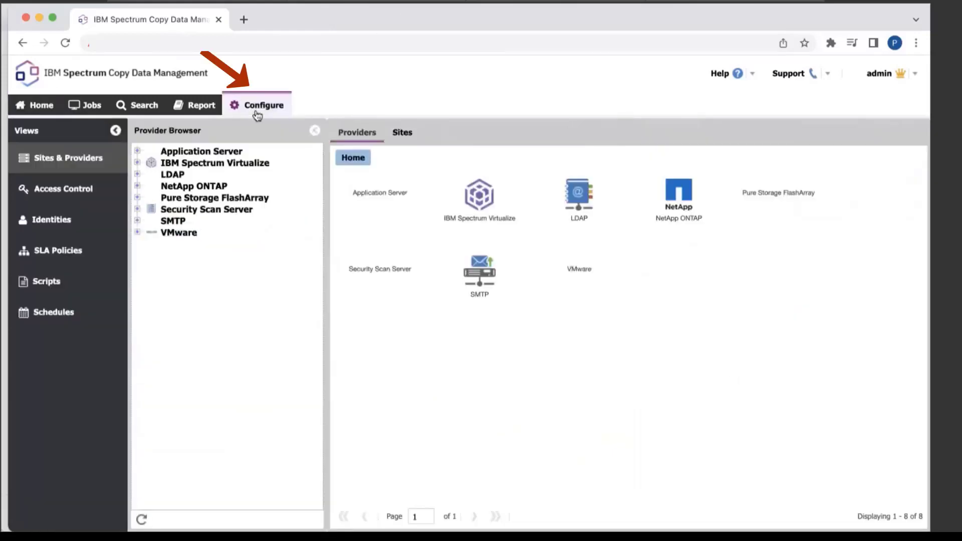
pyautogui.click(78, 253)
pyautogui.click(159, 158)
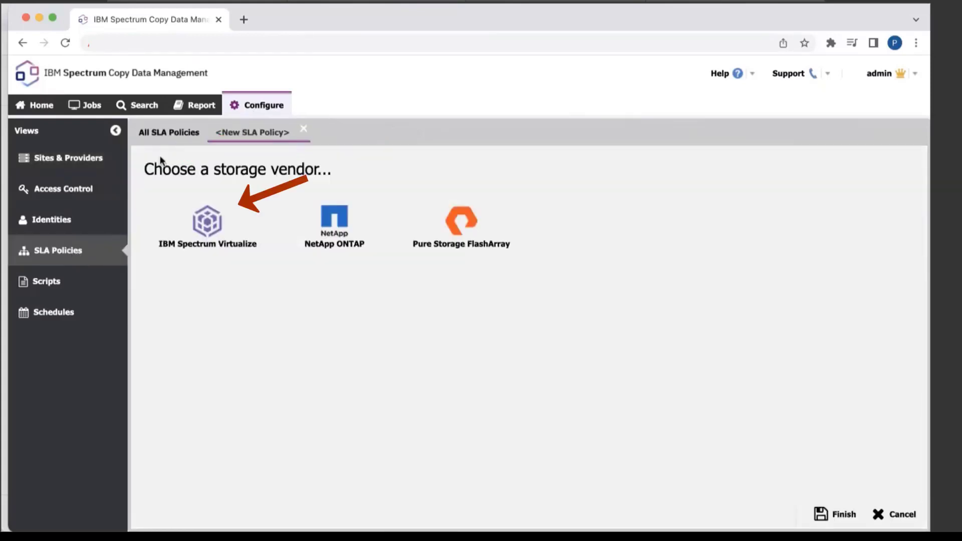
pyautogui.click(206, 229)
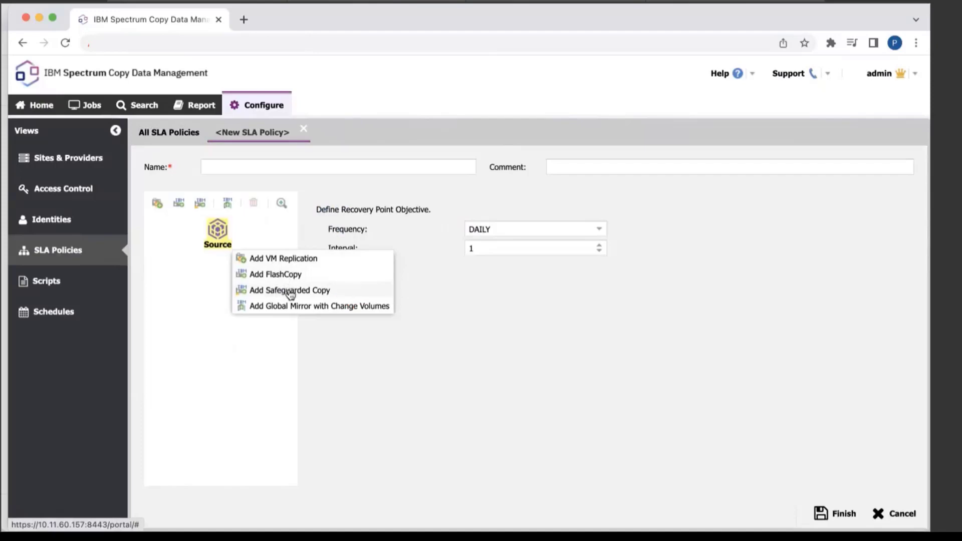
# - Add a Safeguarded Copy and expand the NJ site and gorgon to list its volume groups
pyautogui.click(290, 290)
pyautogui.click(313, 237)
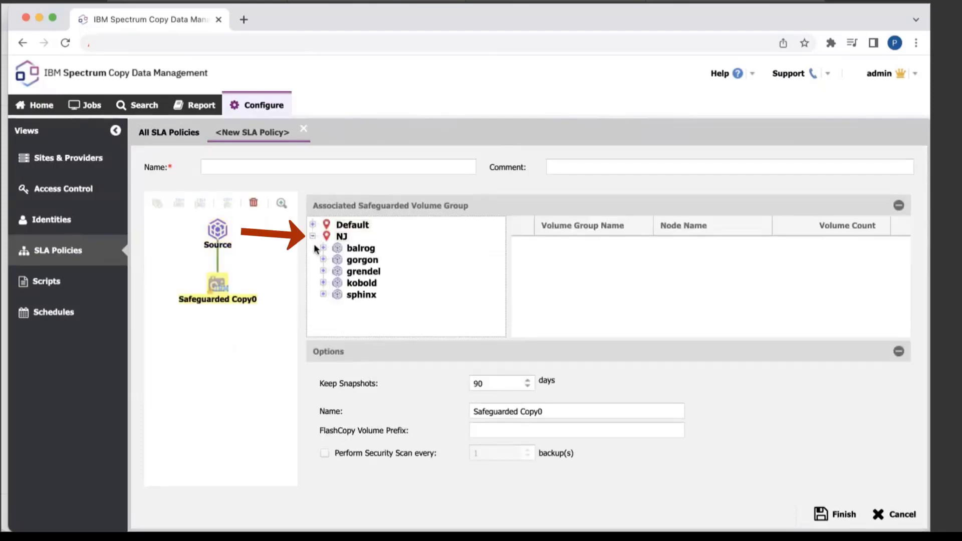
pyautogui.click(323, 260)
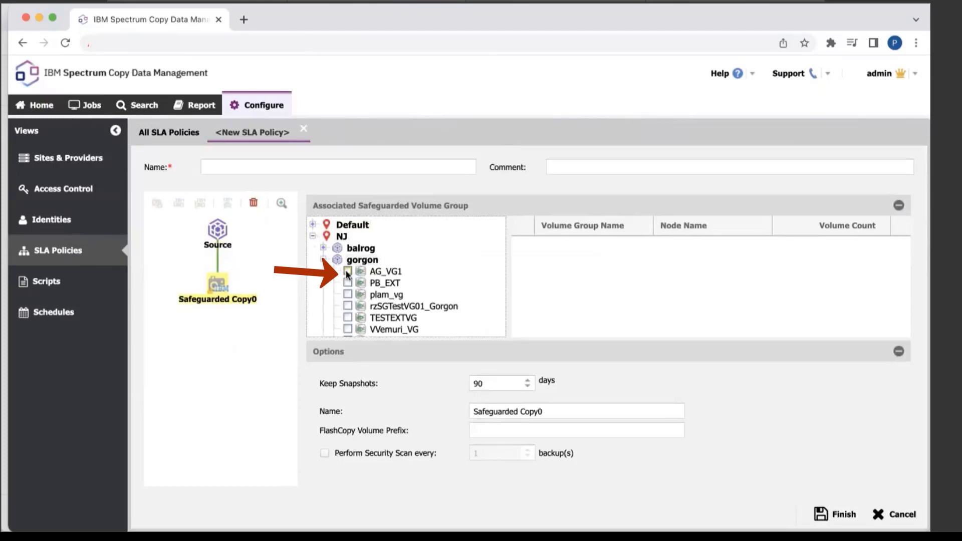
# - Protect volume group AG_VG1 with FlashCopy prefix sgc, name the policy SGC, and save it
pyautogui.click(347, 271)
pyautogui.click(493, 385)
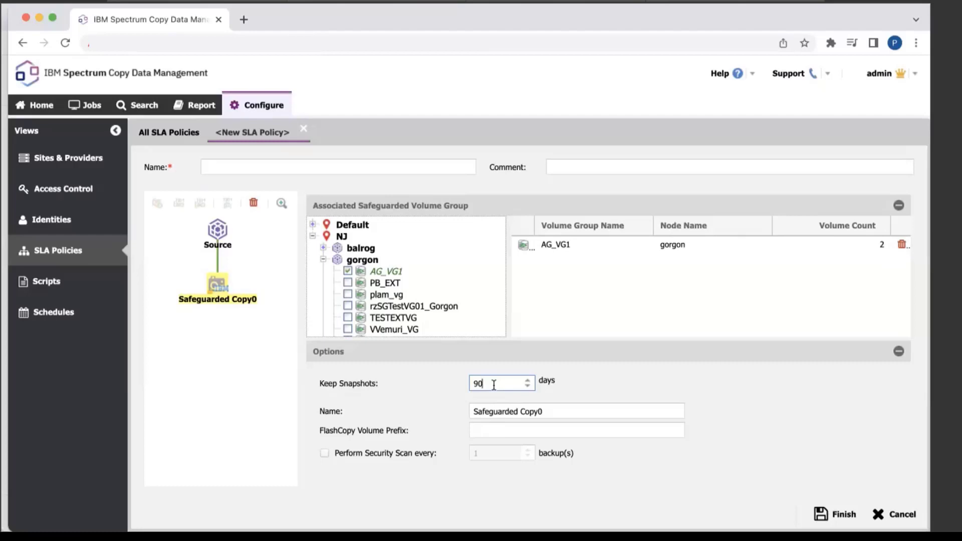
pyautogui.click(481, 429)
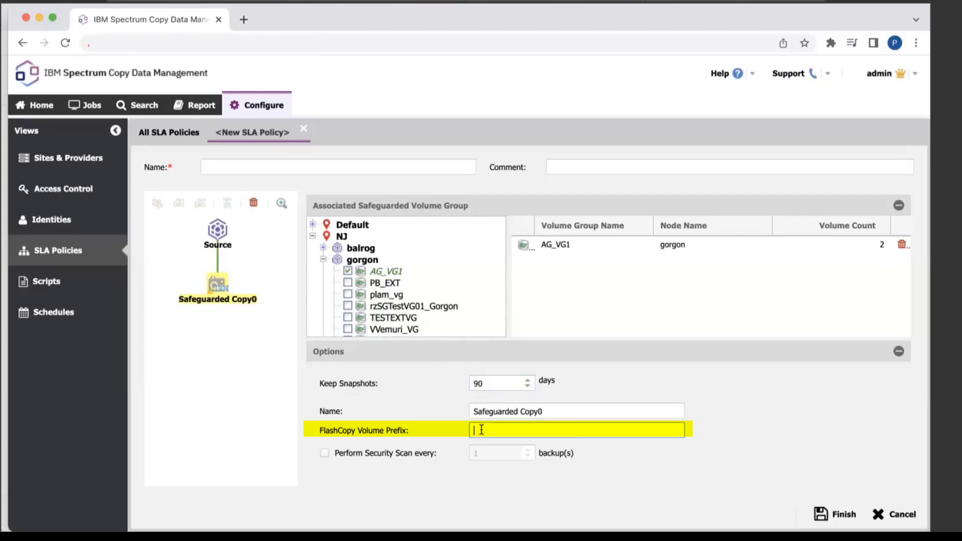
pyautogui.write('sgc')
pyautogui.click(272, 165)
pyautogui.write('SGC')
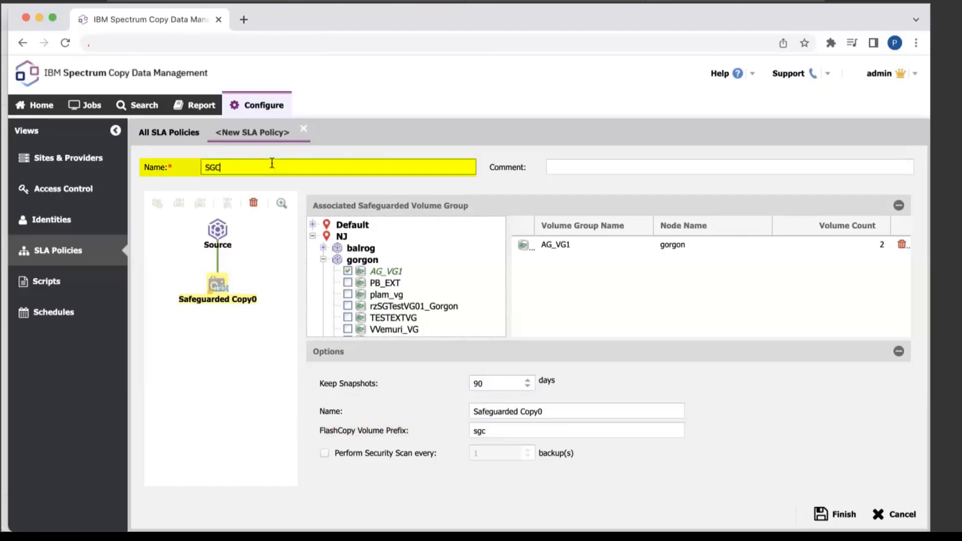
pyautogui.click(824, 512)
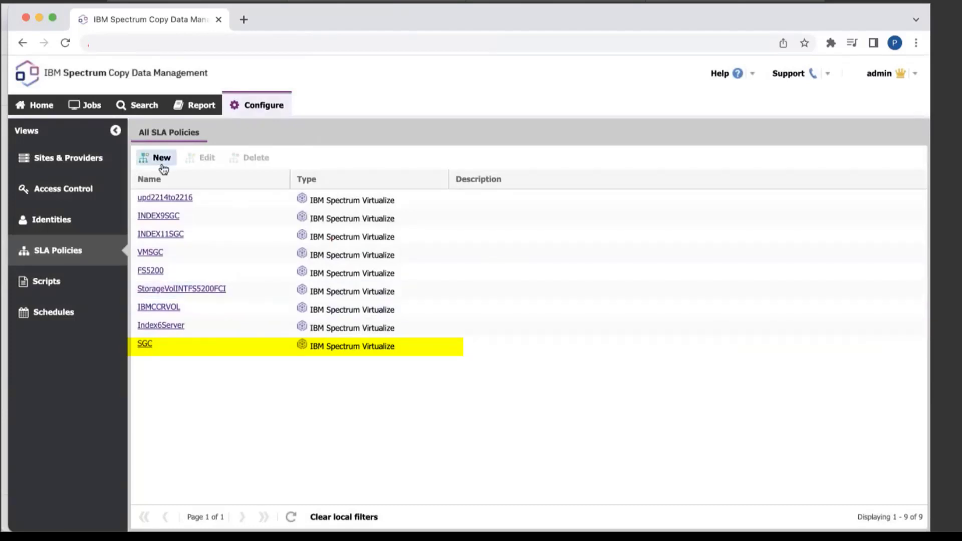
# - Draft a backup job for 634-ECX-master with the SGC policy, then discard it
pyautogui.click(84, 107)
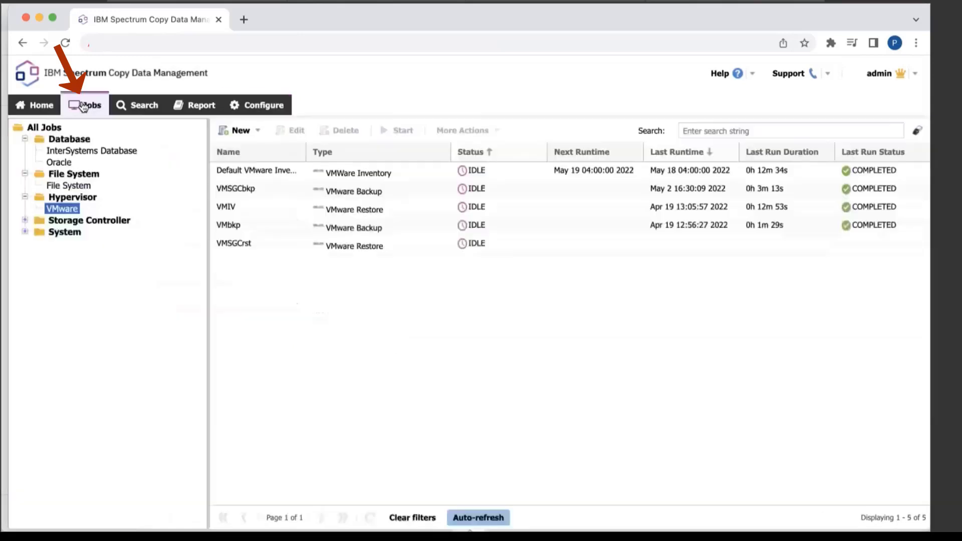
pyautogui.click(248, 135)
pyautogui.click(244, 147)
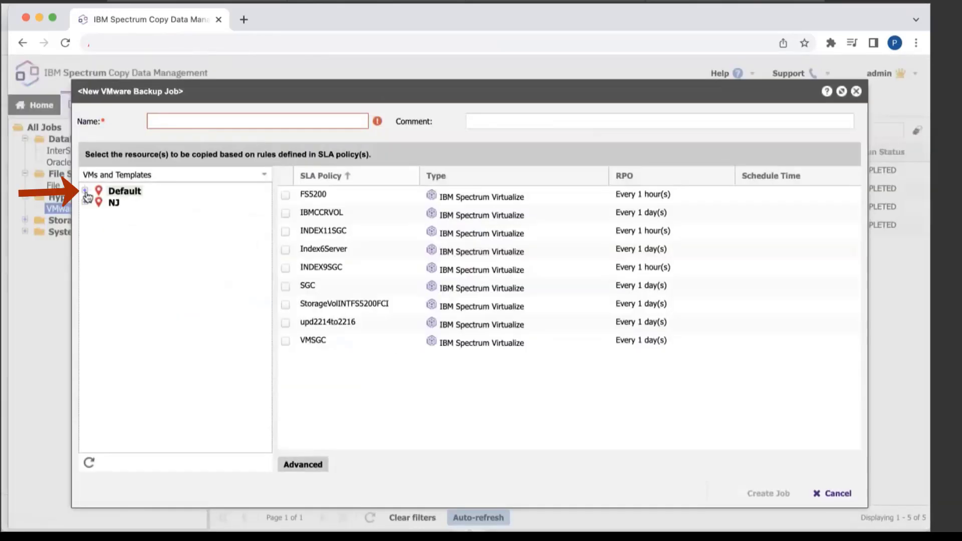
pyautogui.click(85, 202)
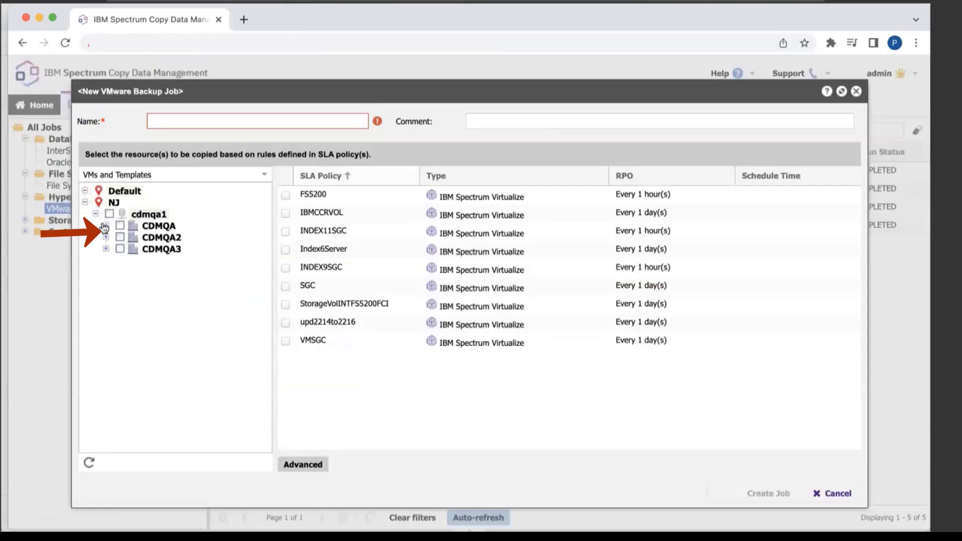
pyautogui.click(105, 226)
pyautogui.click(117, 237)
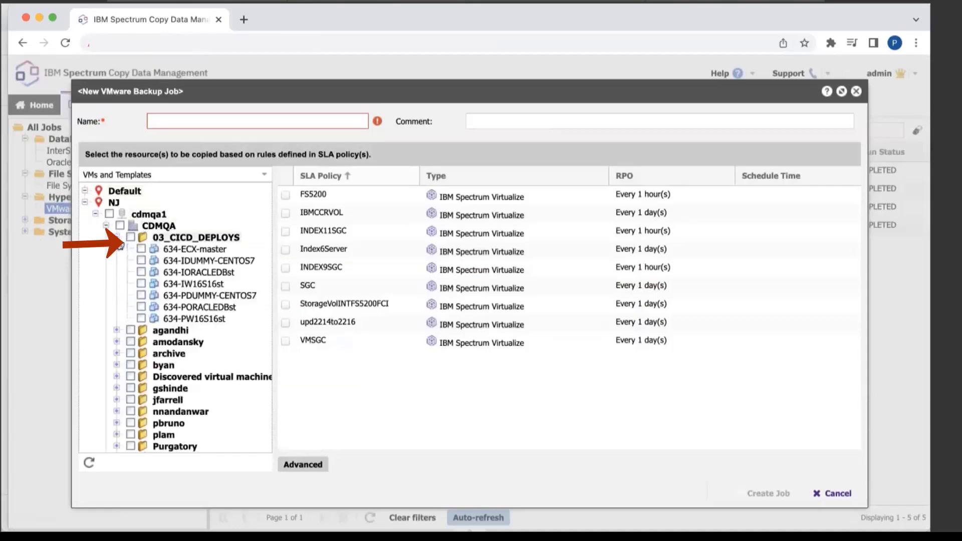
pyautogui.click(141, 249)
pyautogui.click(284, 285)
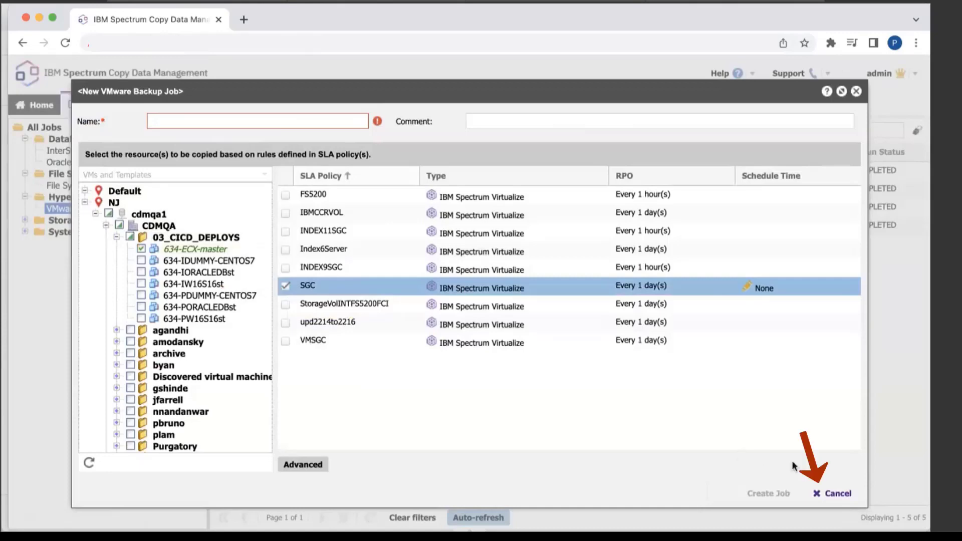
pyautogui.click(827, 493)
pyautogui.click(452, 317)
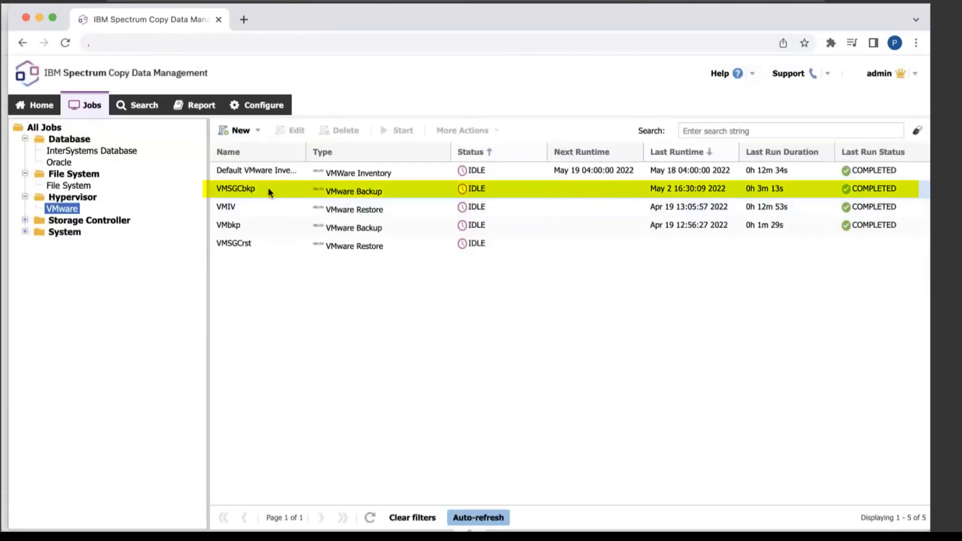
# - Run the VMSGCbkp backup job and view its tasks and log in the Activity tab
pyautogui.click(268, 189)
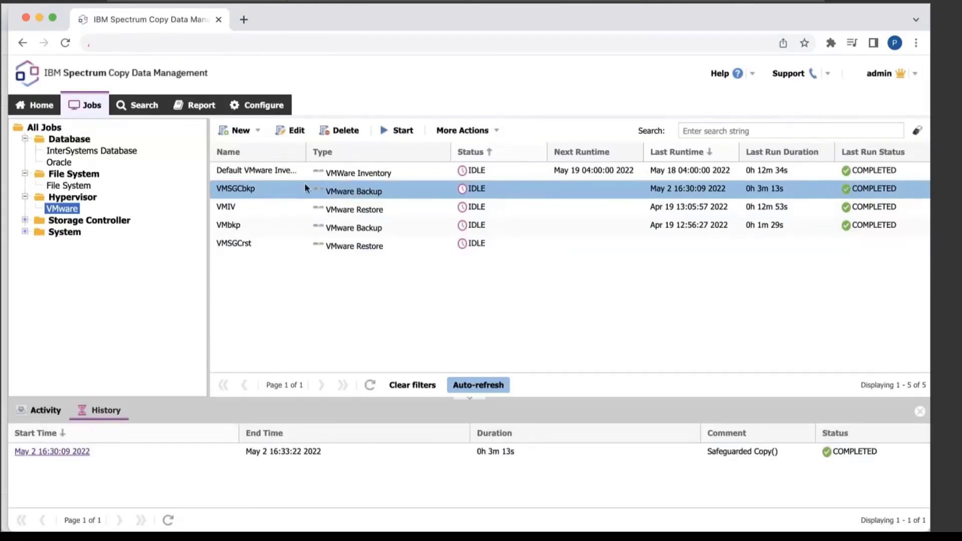
pyautogui.click(401, 130)
pyautogui.click(465, 318)
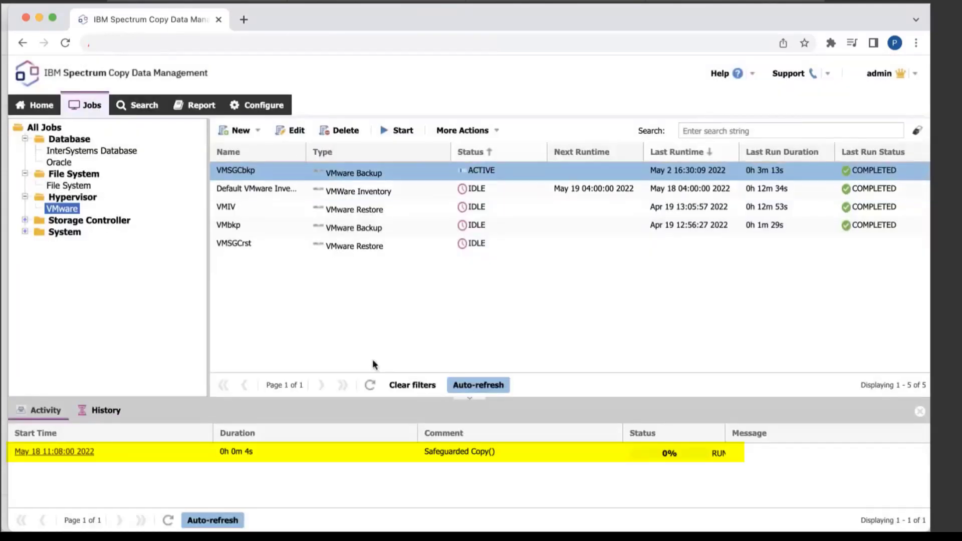
pyautogui.click(70, 451)
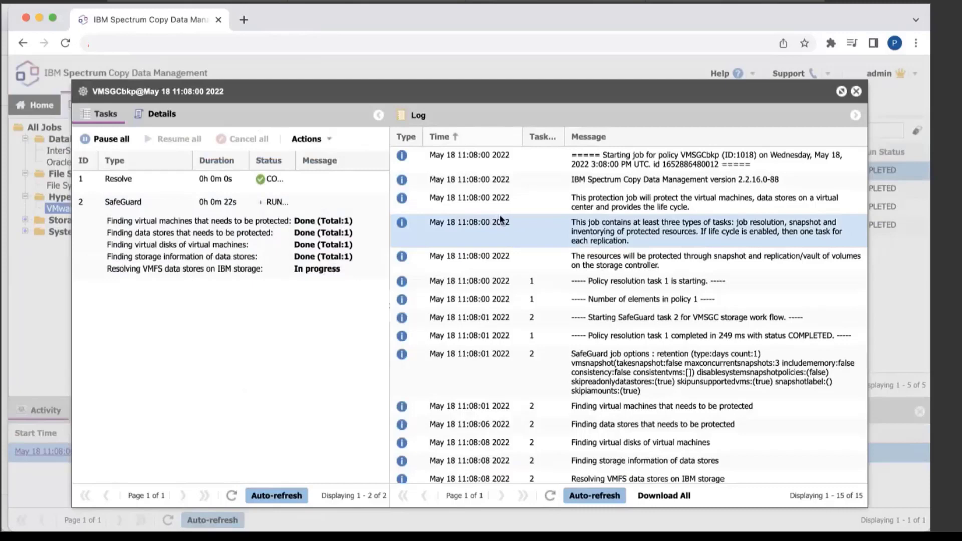
pyautogui.scroll(-1, 548, 226)
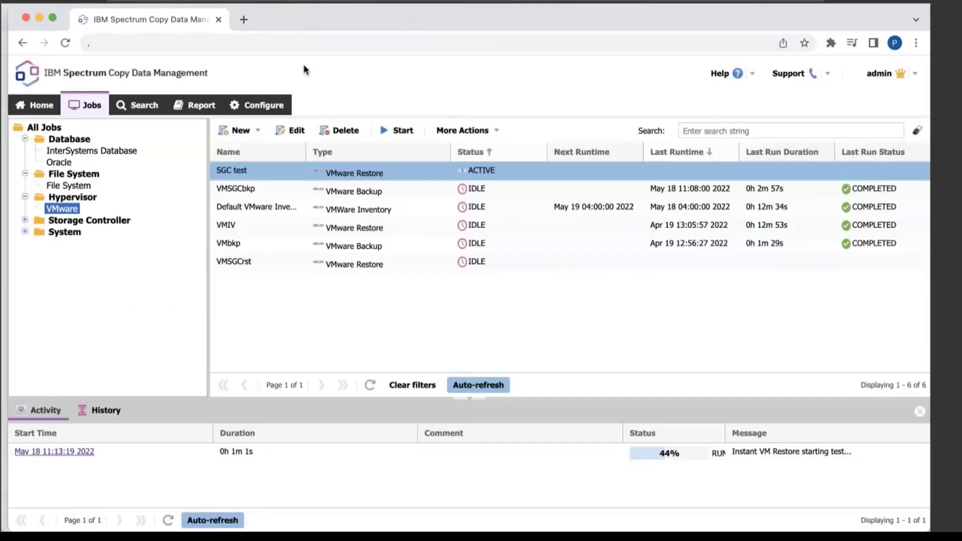
# - Start a new restore job using the Instant VM Restore template
pyautogui.click(246, 134)
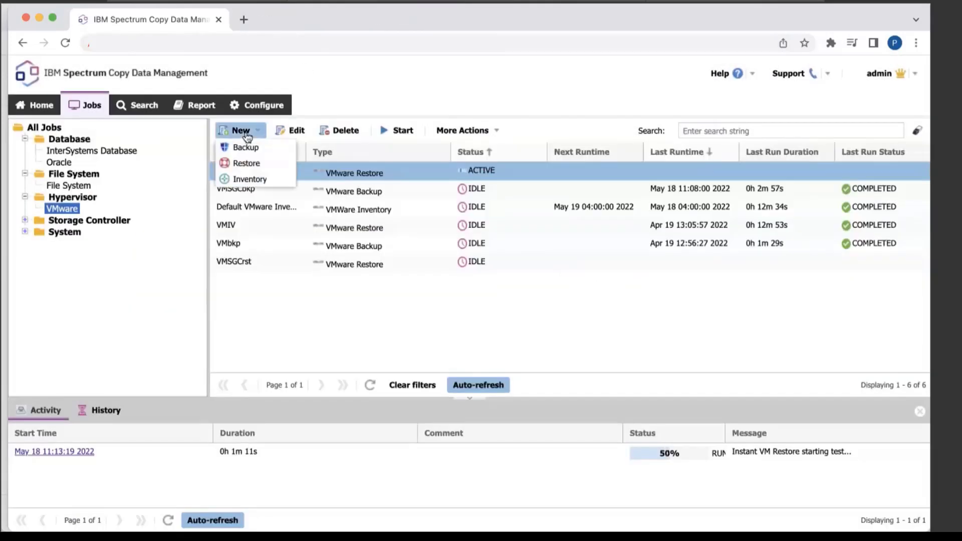
pyautogui.click(322, 91)
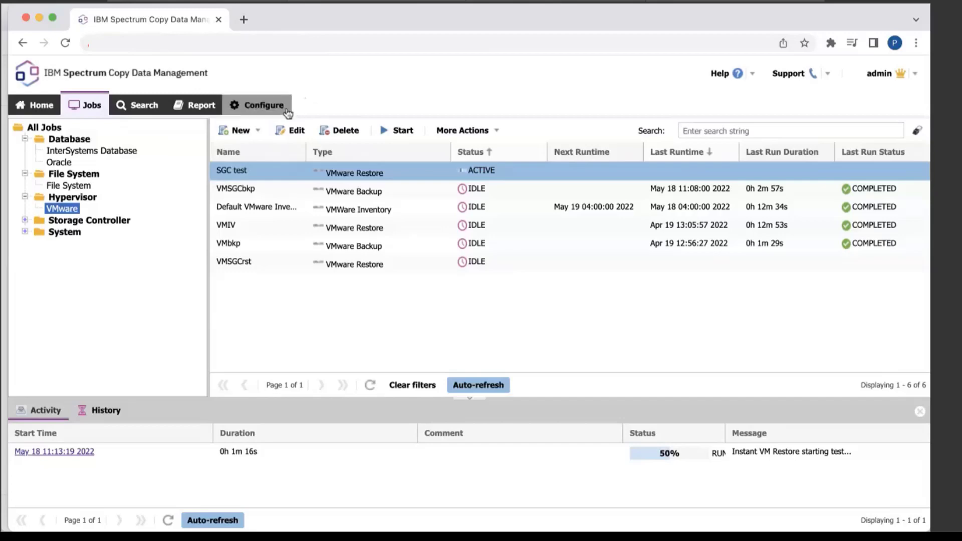
pyautogui.click(245, 131)
pyautogui.click(244, 166)
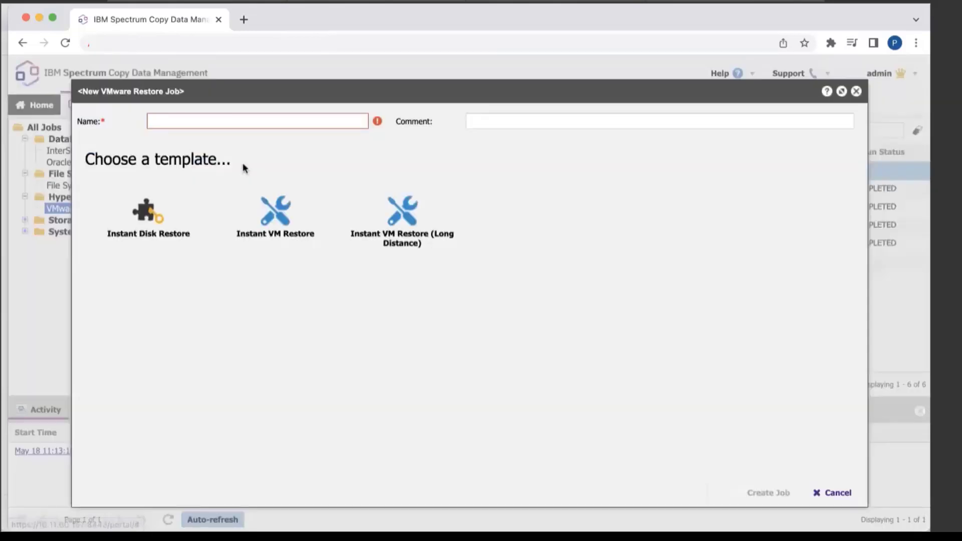
pyautogui.click(280, 220)
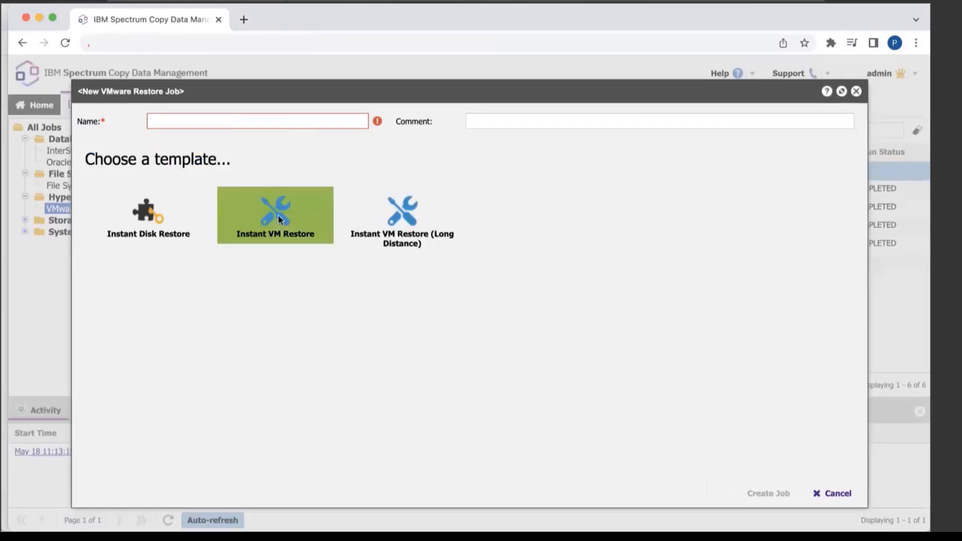
# - Select the VM under cdmqa1 > CDMQA and its May 18 11:10:43 2022 version
pyautogui.click(238, 198)
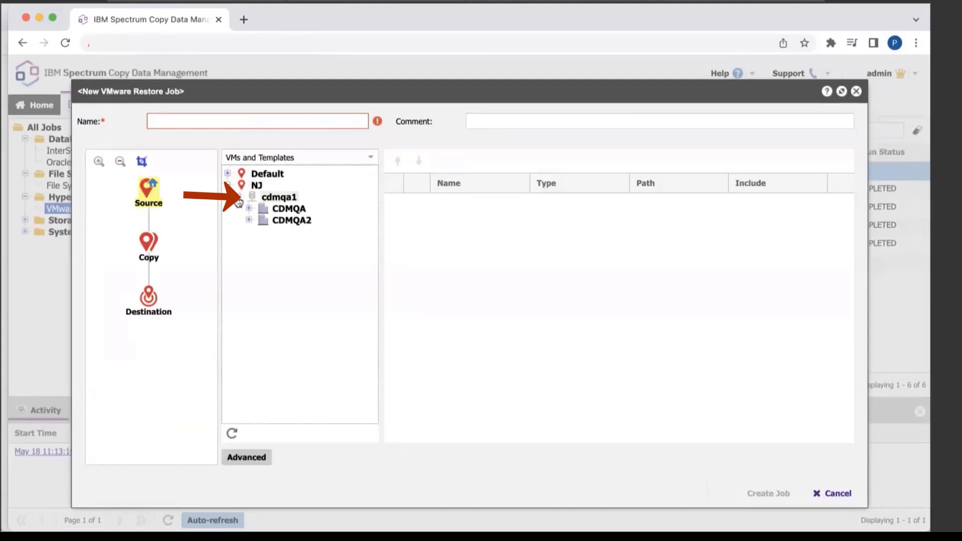
pyautogui.click(249, 209)
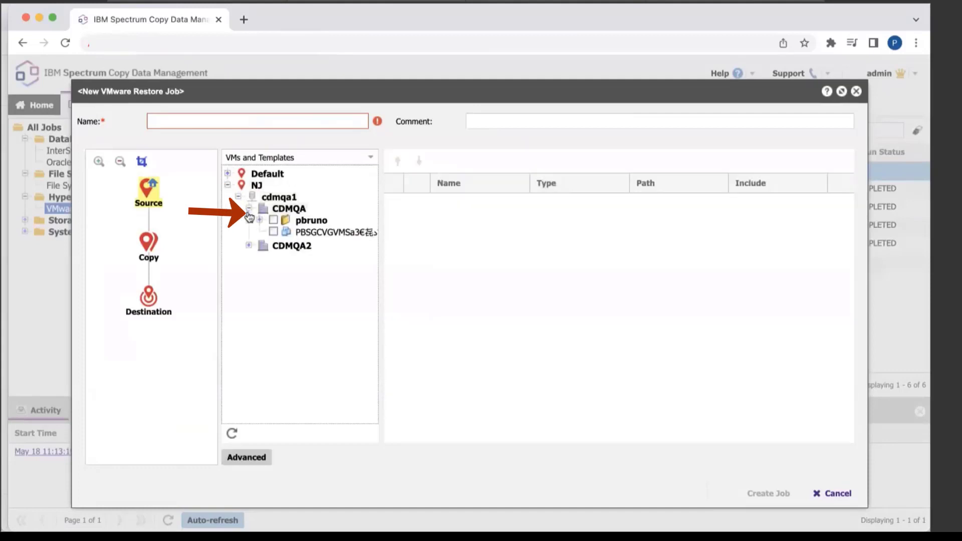
pyautogui.click(273, 230)
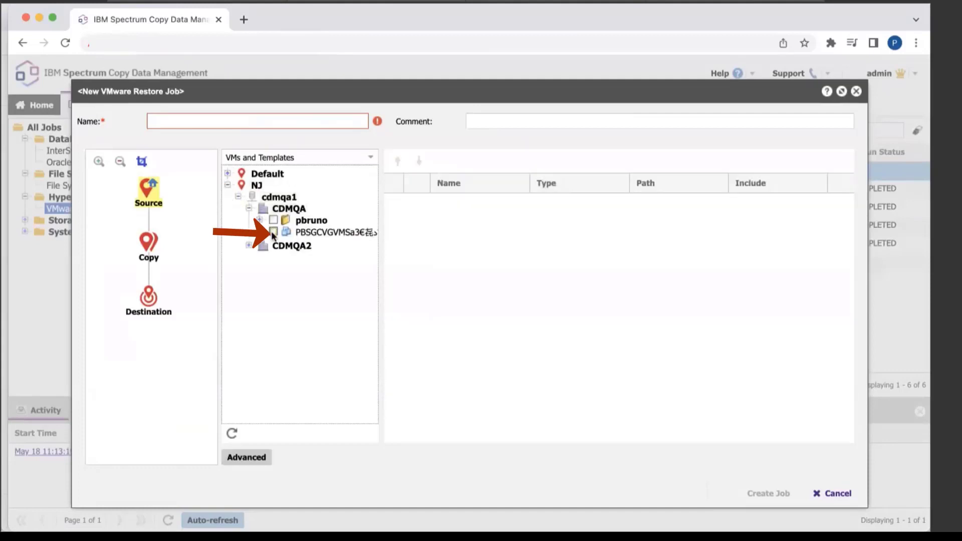
pyautogui.click(149, 243)
pyautogui.click(808, 435)
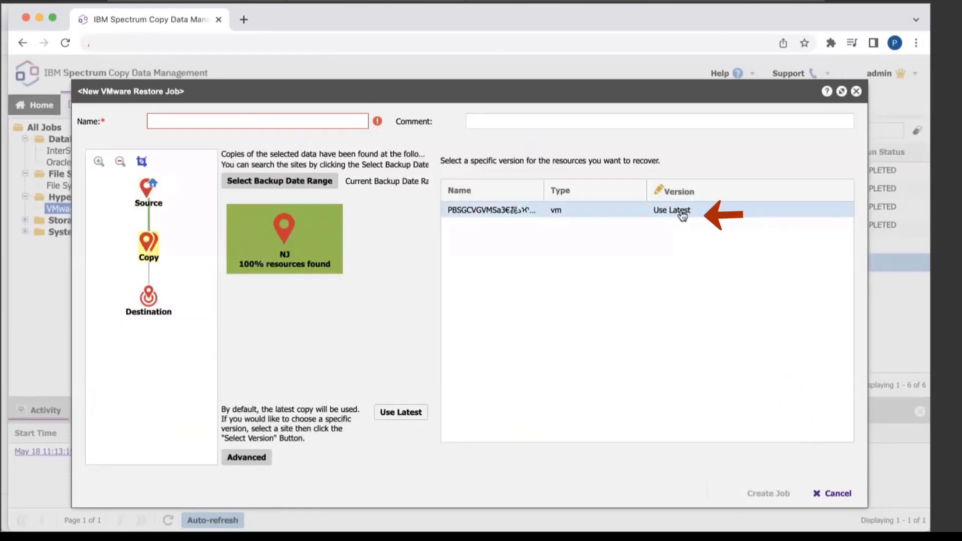
pyautogui.click(681, 210)
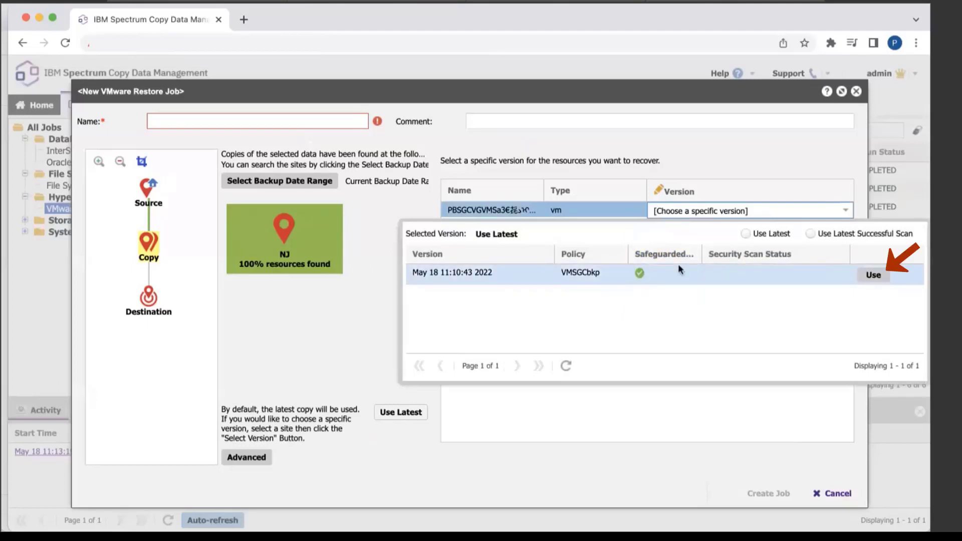
pyautogui.click(879, 277)
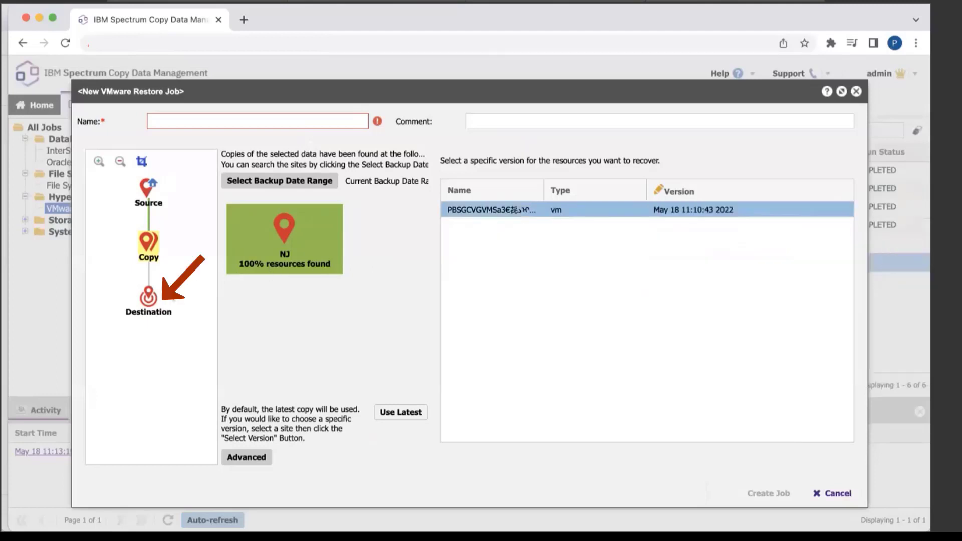
# - Name the restore job 'SGC Restore' and create it
pyautogui.click(150, 299)
pyautogui.click(292, 114)
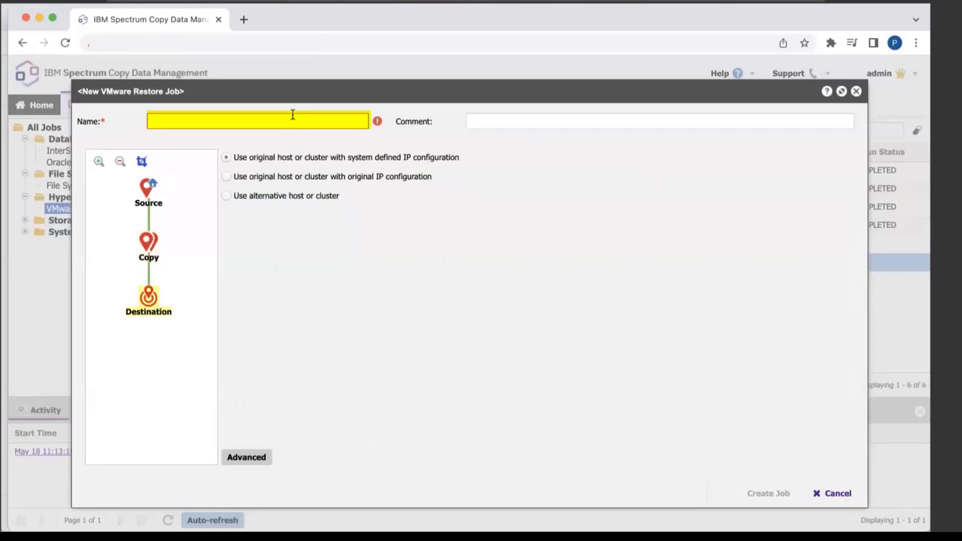
pyautogui.write('SGC Restore')
pyautogui.click(761, 493)
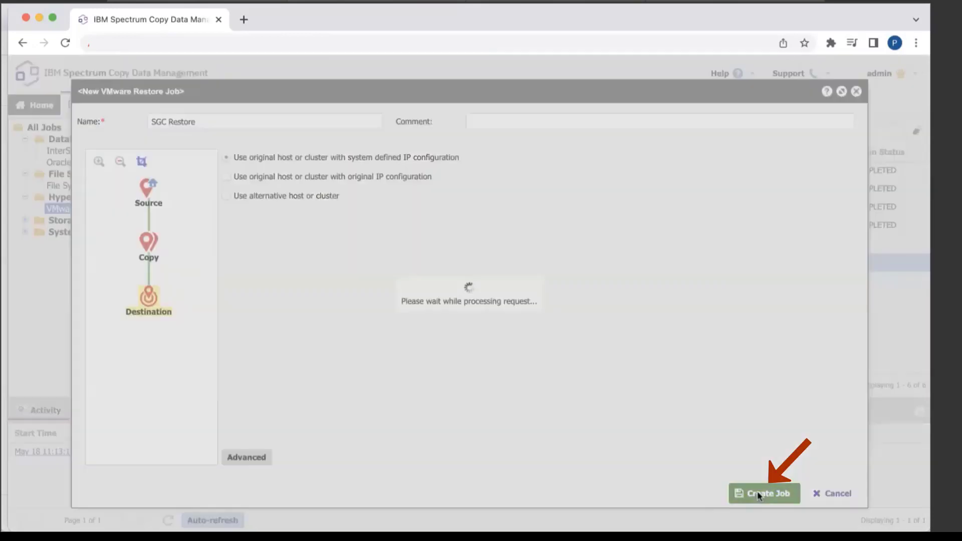